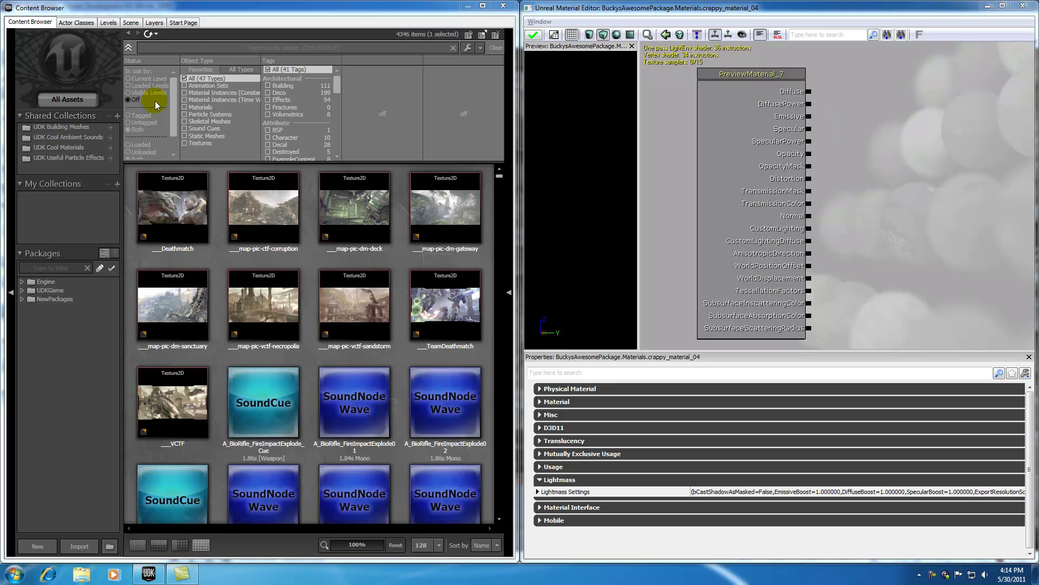
Step: Filter the Content Browser to Textures matching 'walllight' and select T_NEC_Lights_SM_WallLight01_D
left_click(230, 47)
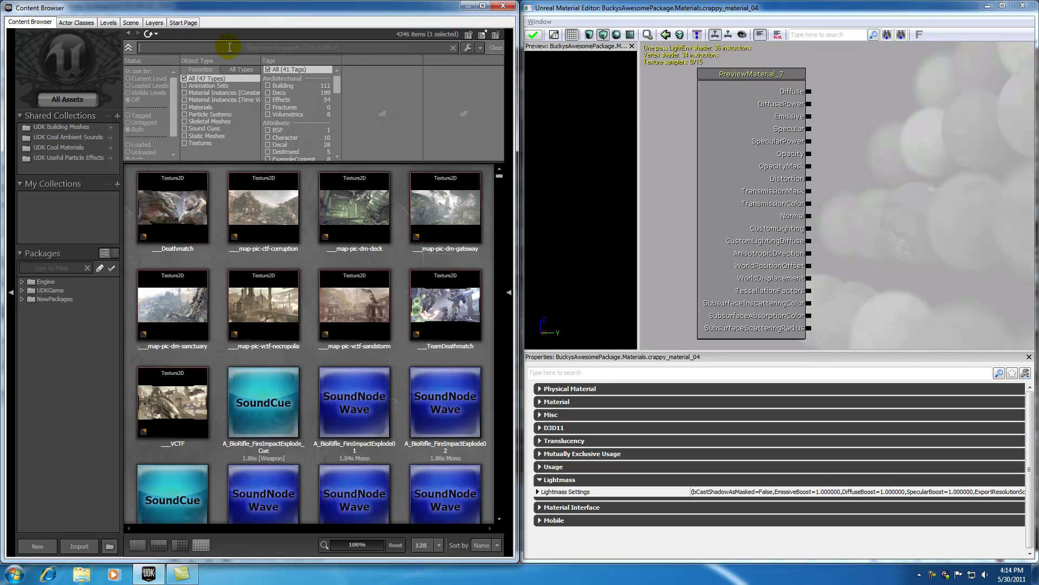
left_click(184, 143)
left_click(203, 48)
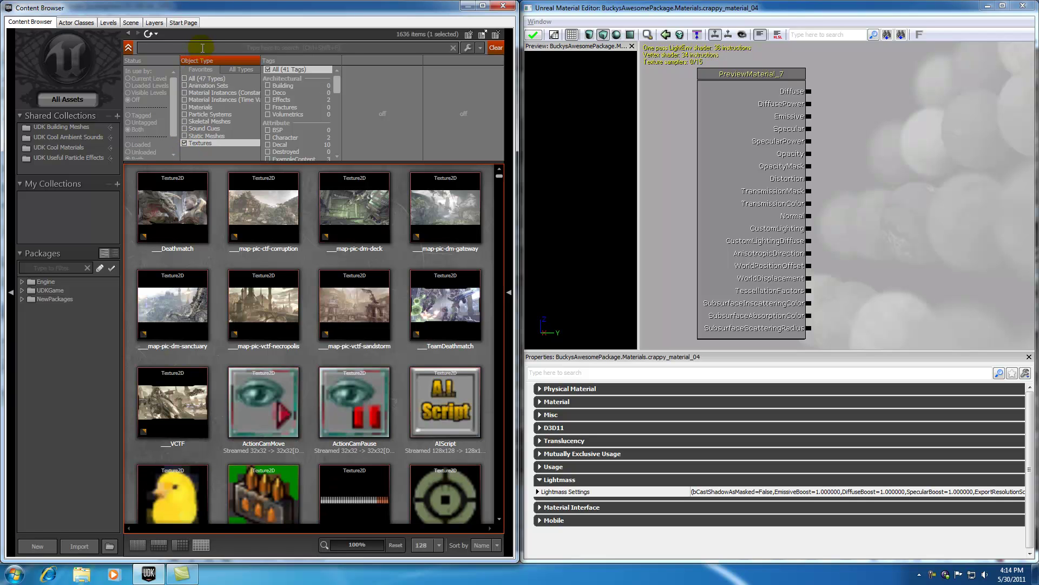
type("wall")
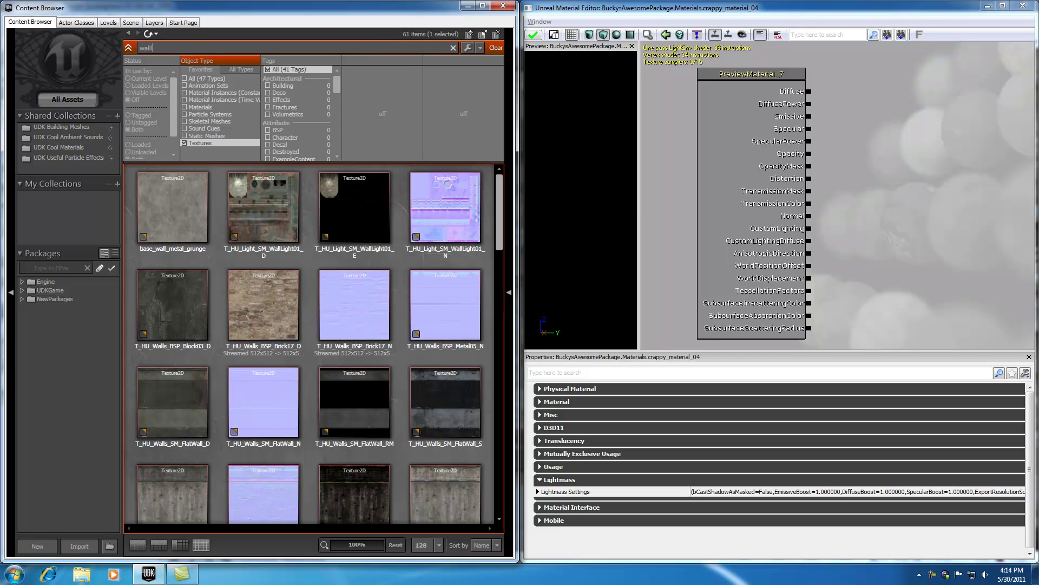
type("light")
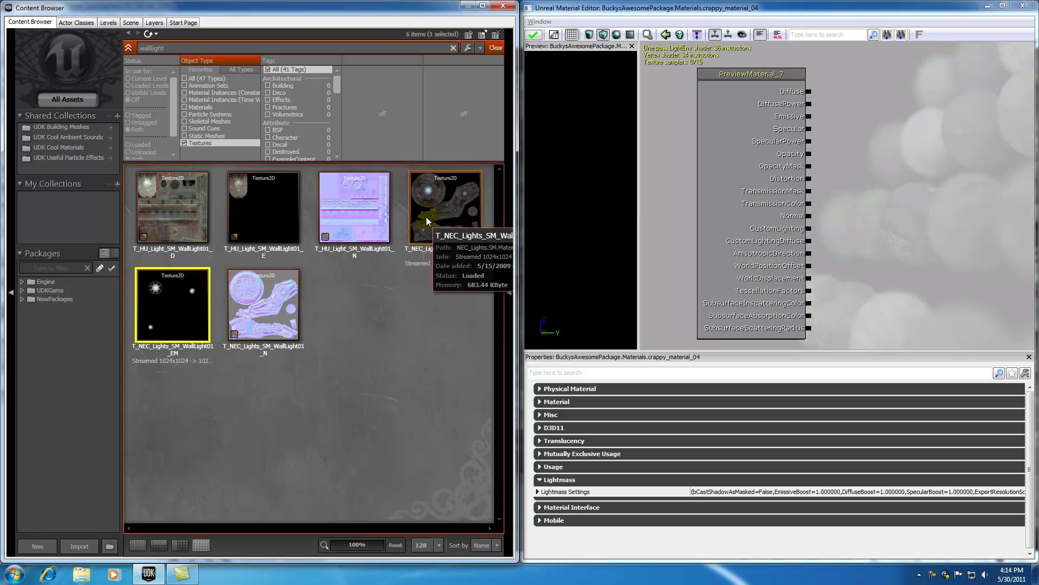
left_click(426, 216)
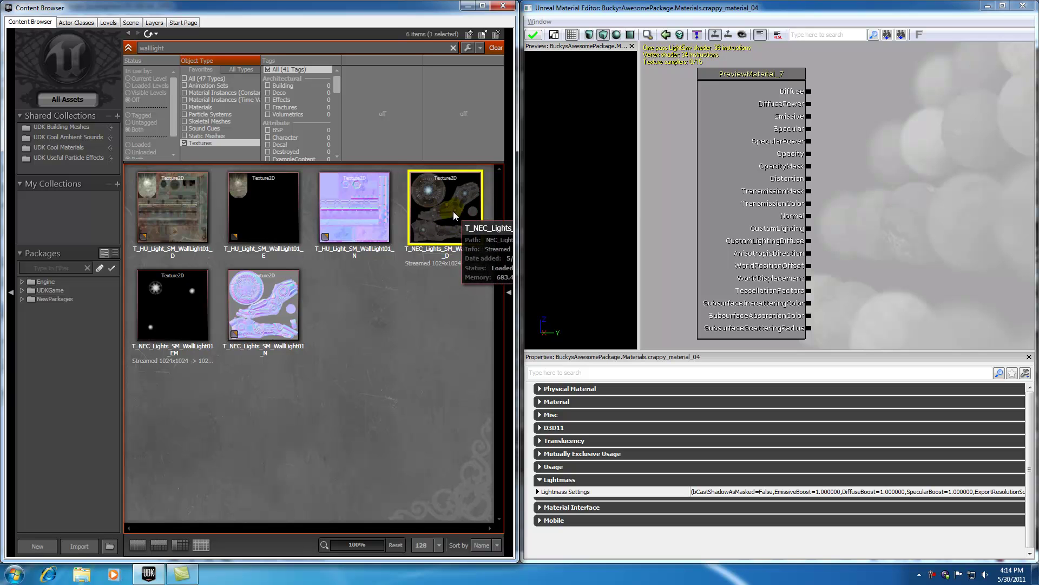
Step: Maximize the Material Editor and add two WallLight01_D Texture Sample nodes
double_click(741, 11)
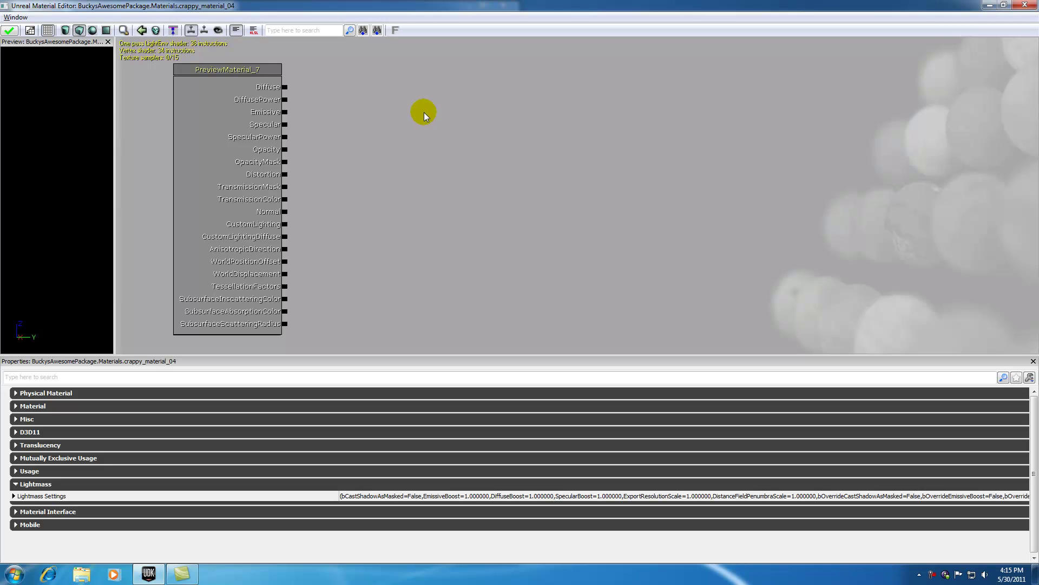
left_click(403, 79)
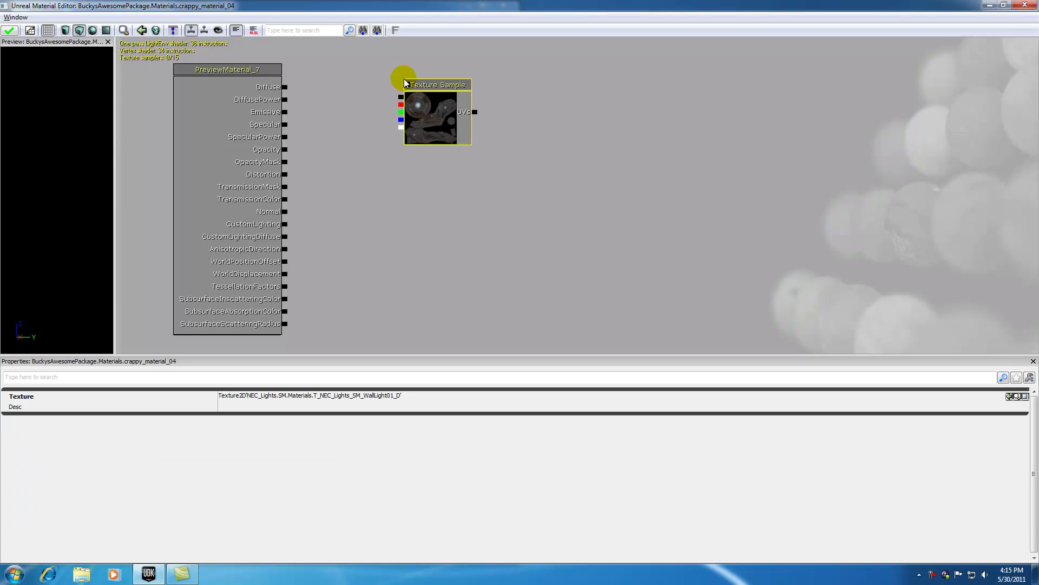
left_click(425, 203)
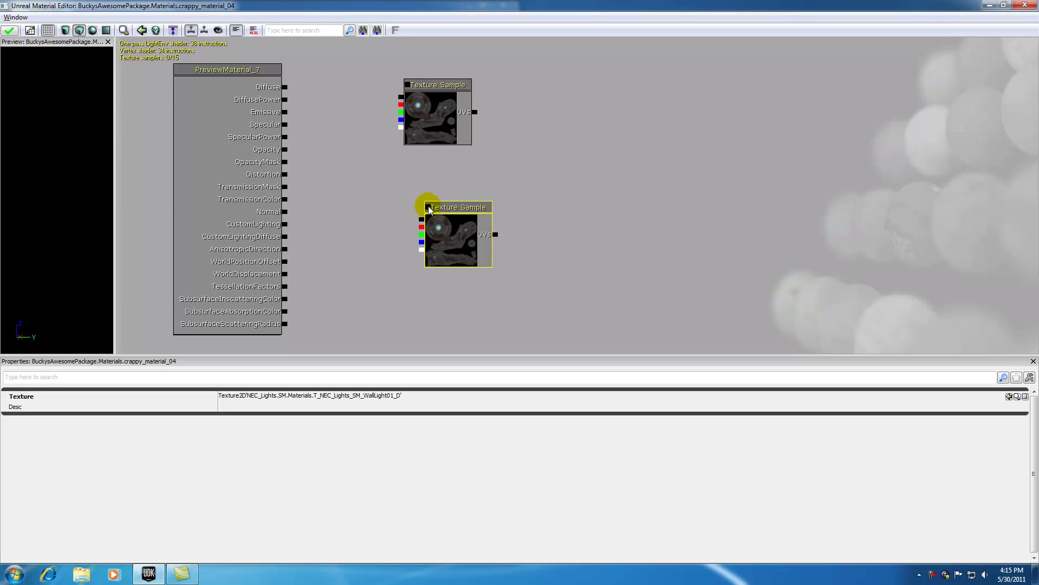
Step: Wire the upper texture sample's RGB into Diffuse and place the lower sample beneath it
left_click_drag(417, 83, 409, 71)
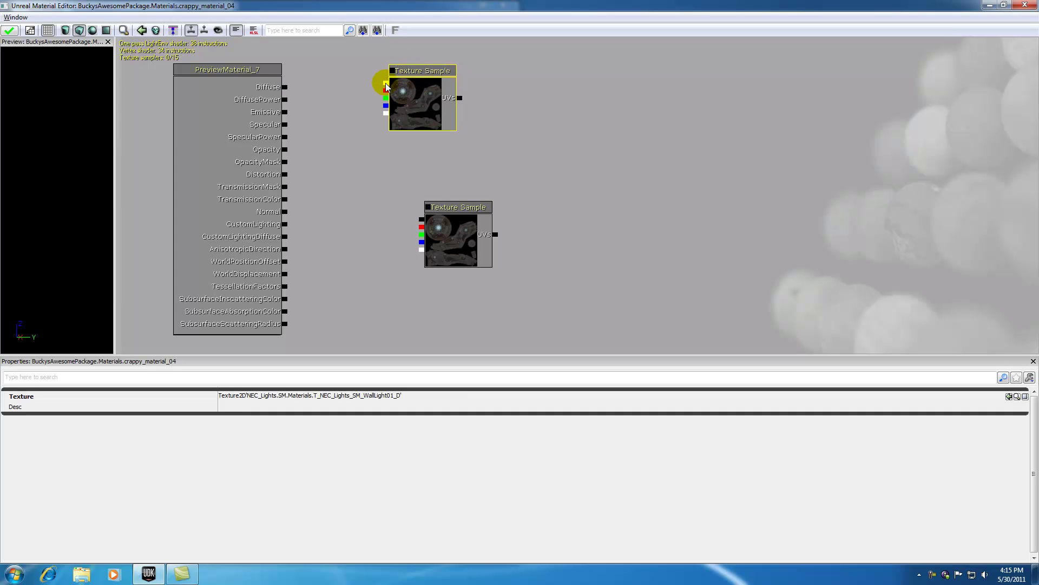
left_click_drag(385, 83, 286, 87)
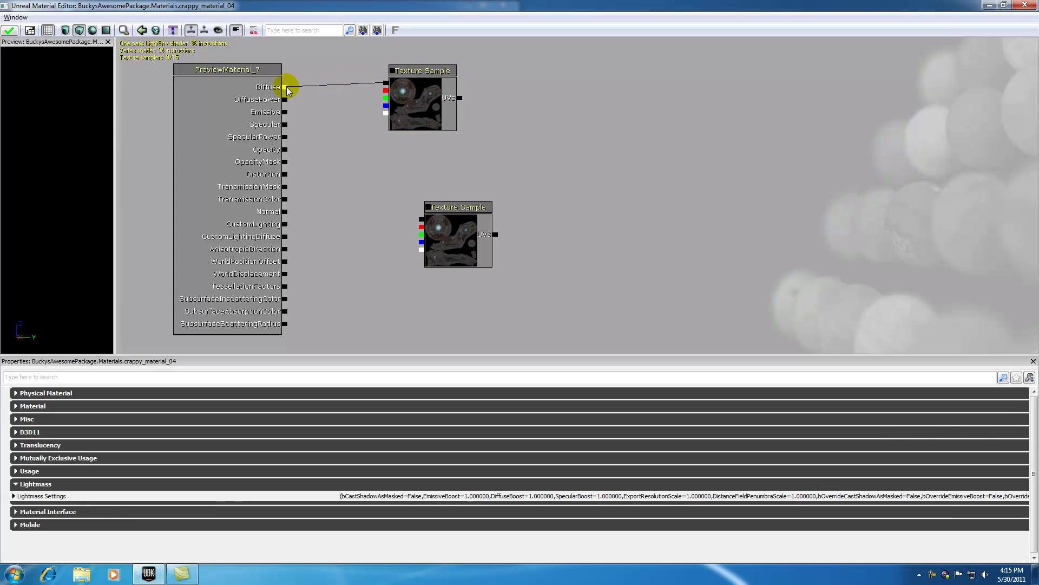
left_click(444, 207)
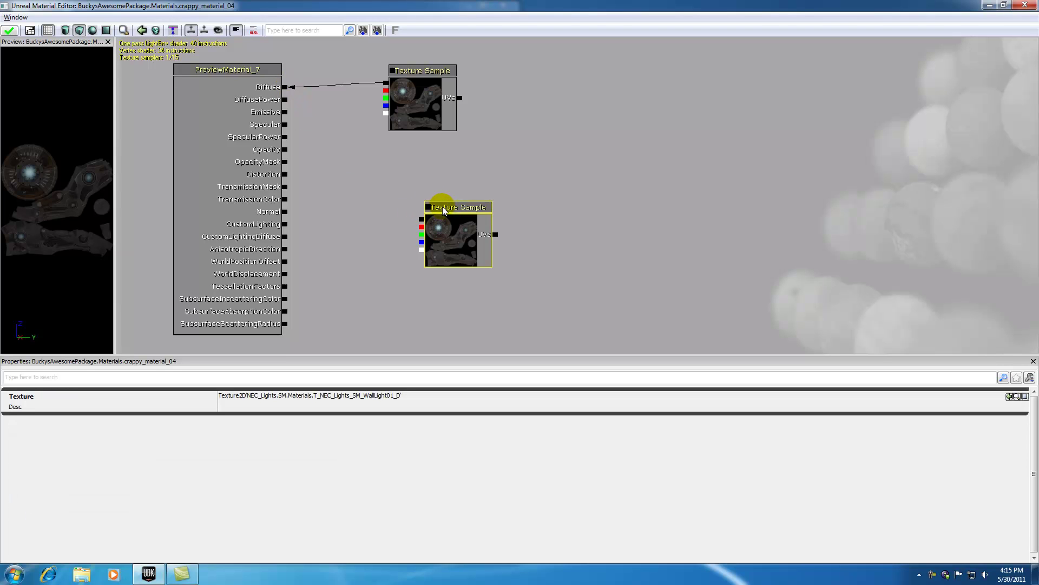
left_click_drag(443, 208, 408, 190)
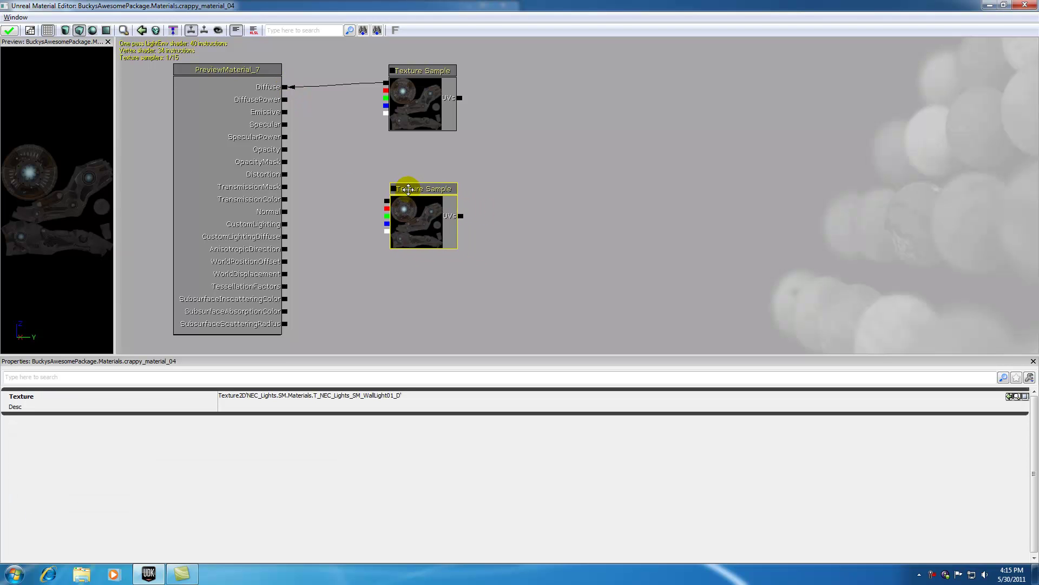
Step: Assign T_NEC_Lights_SM_WallLight01_EM to the lower Texture Sample node
double_click(406, 11)
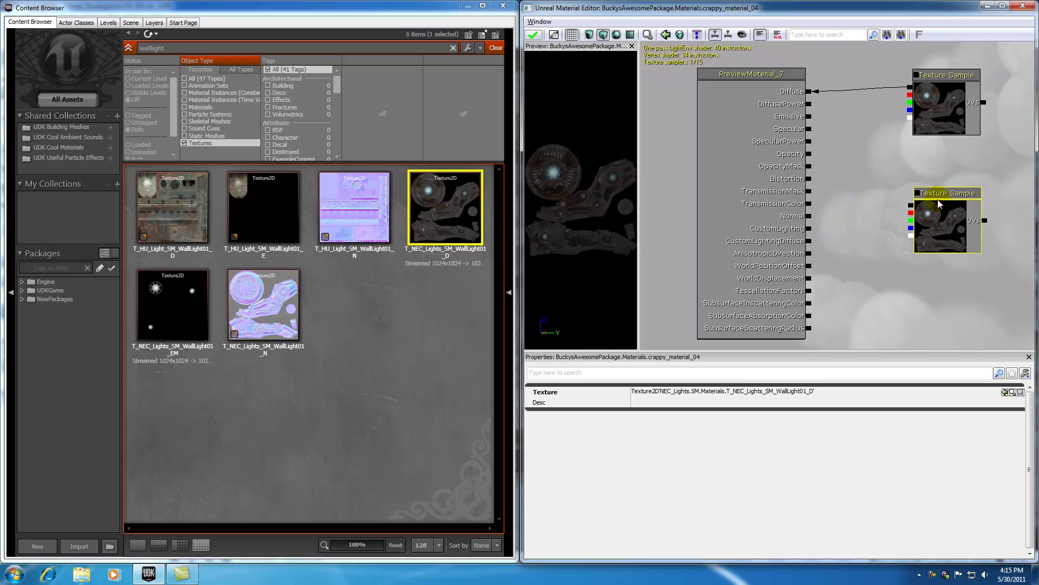
left_click(176, 301)
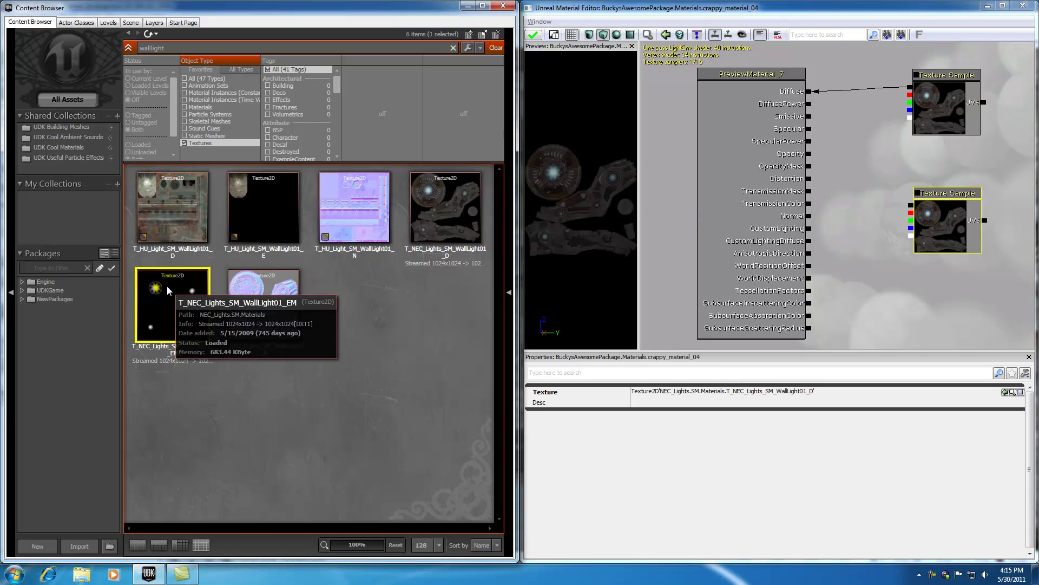
left_click(1005, 392)
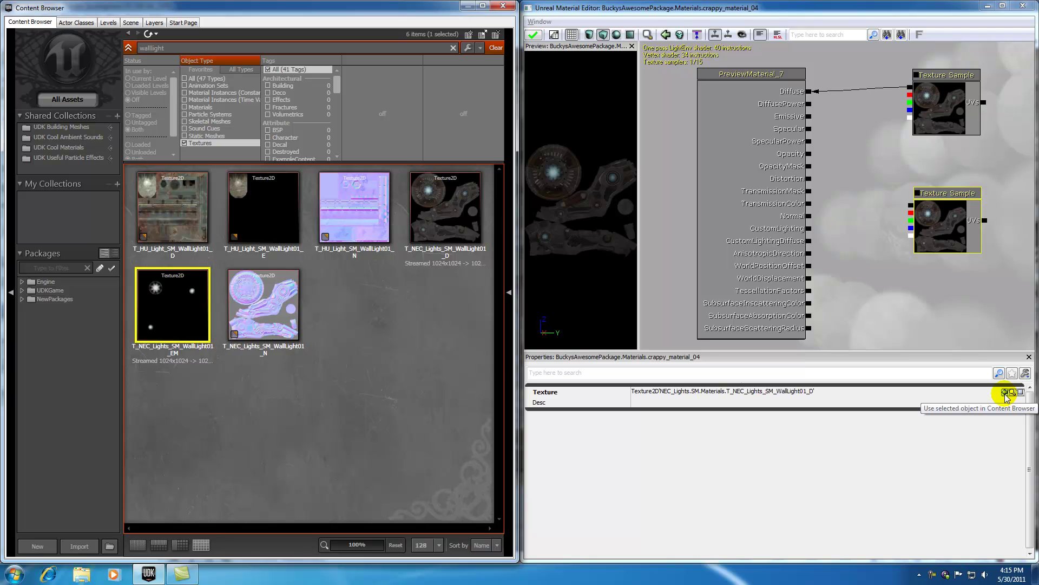
left_click(1006, 392)
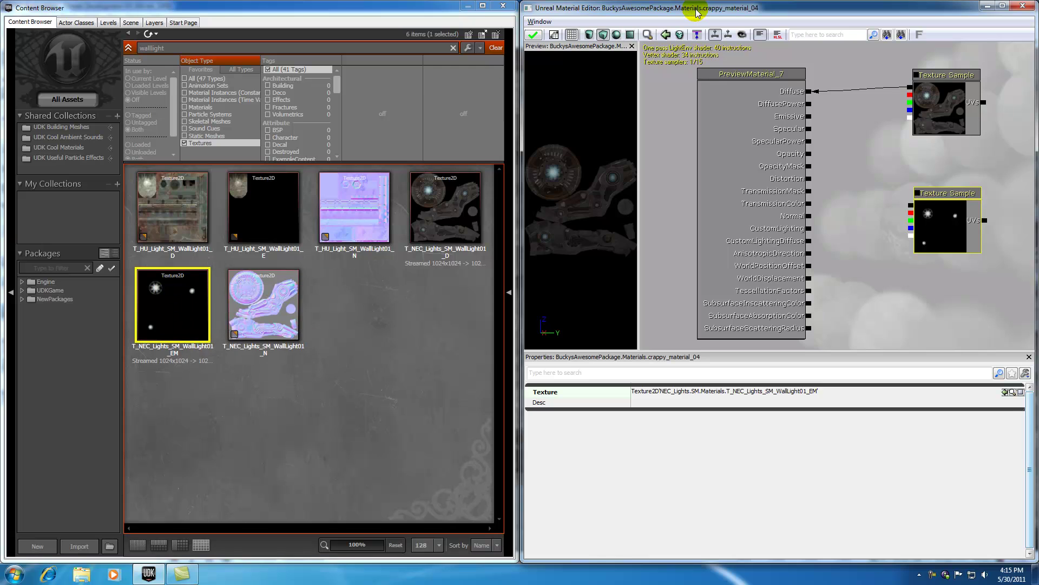
Step: Maximize the Material Editor, widen the preview pane, and link the emissive texture to Emissive
left_click_drag(696, 8, 387, 5)
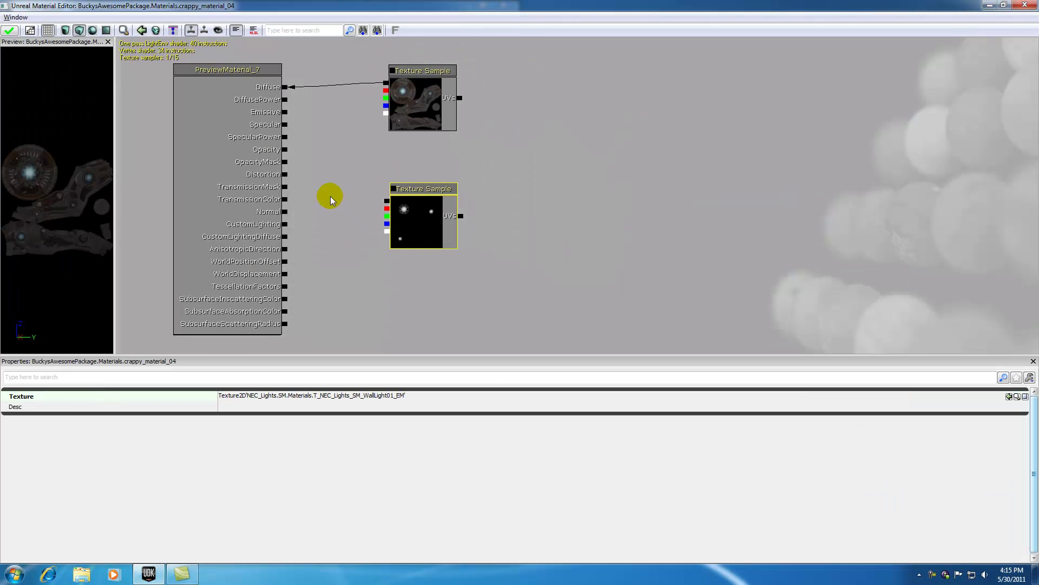
left_click_drag(116, 184, 233, 181)
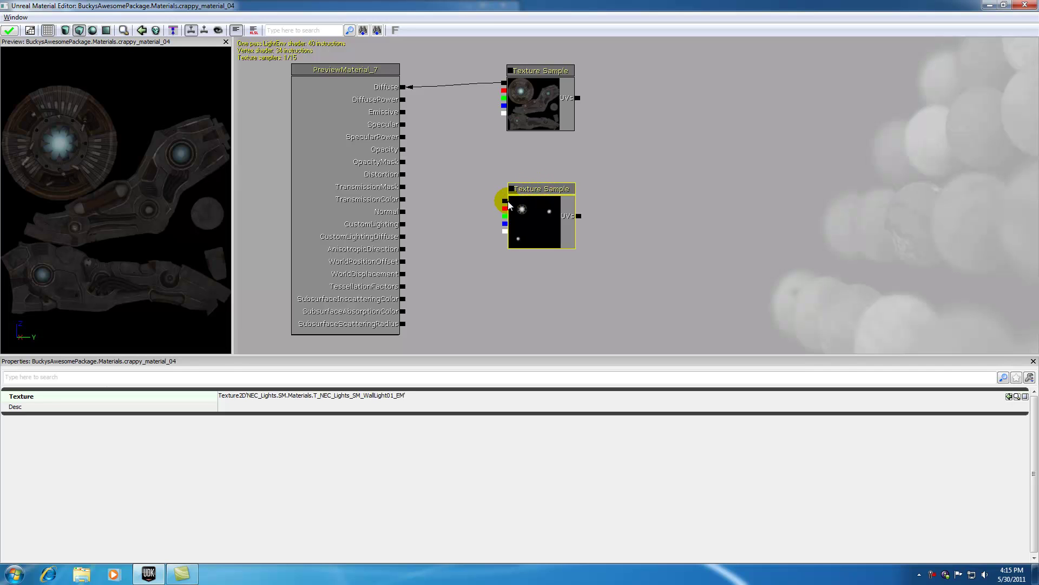
left_click_drag(507, 202, 403, 112)
left_click(64, 144)
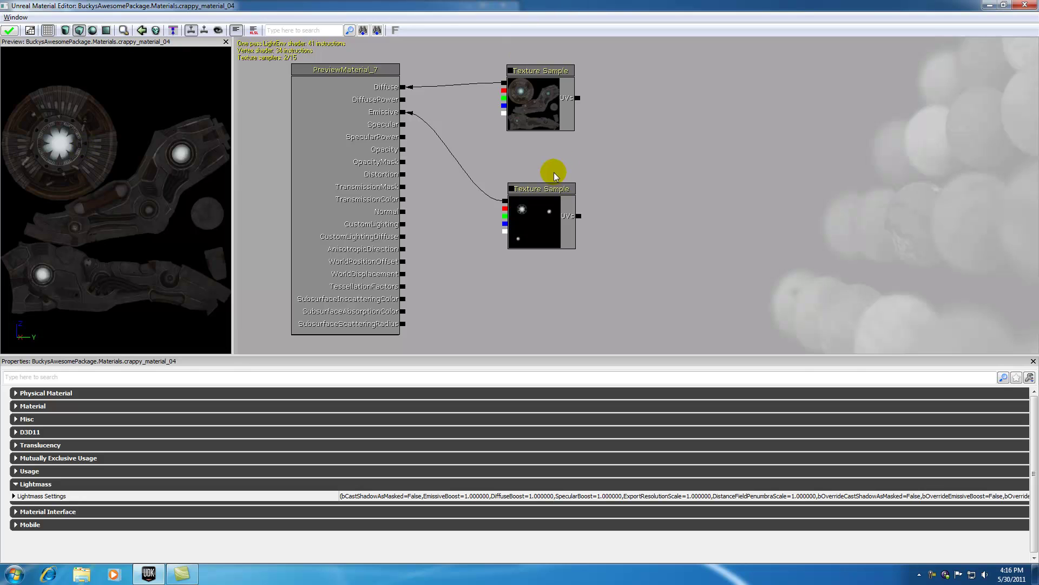
Step: Unhook the emissive texture from Emissive, move it aside, and add a Multiply node
left_click(505, 202, "alt")
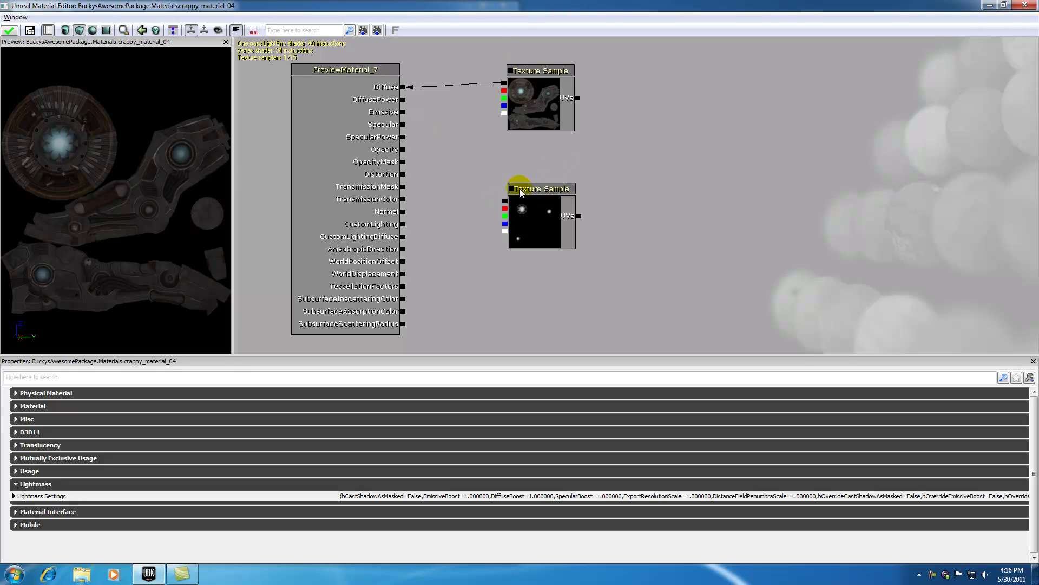
left_click_drag(521, 183, 659, 172)
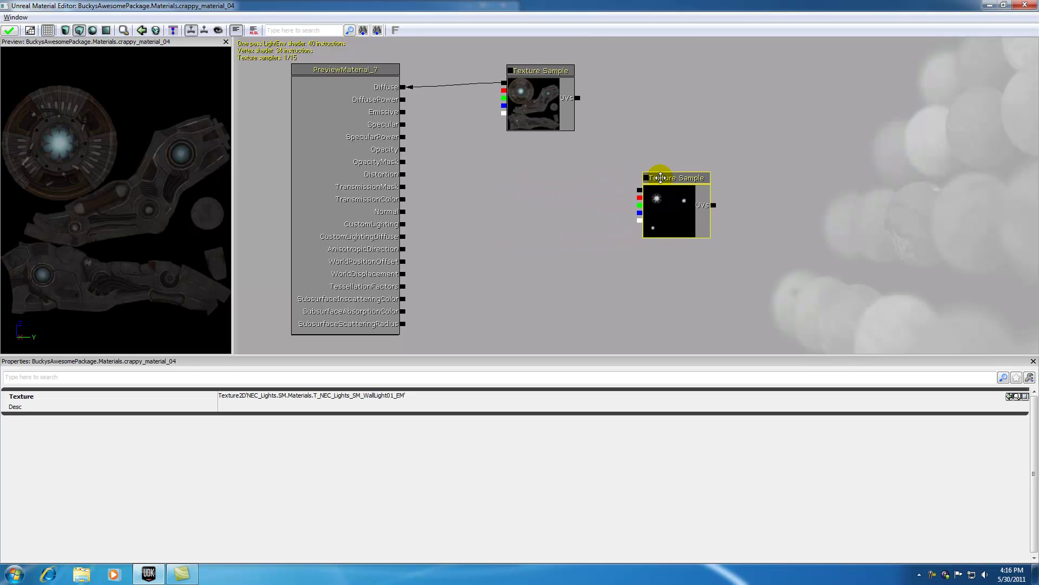
left_click(583, 190)
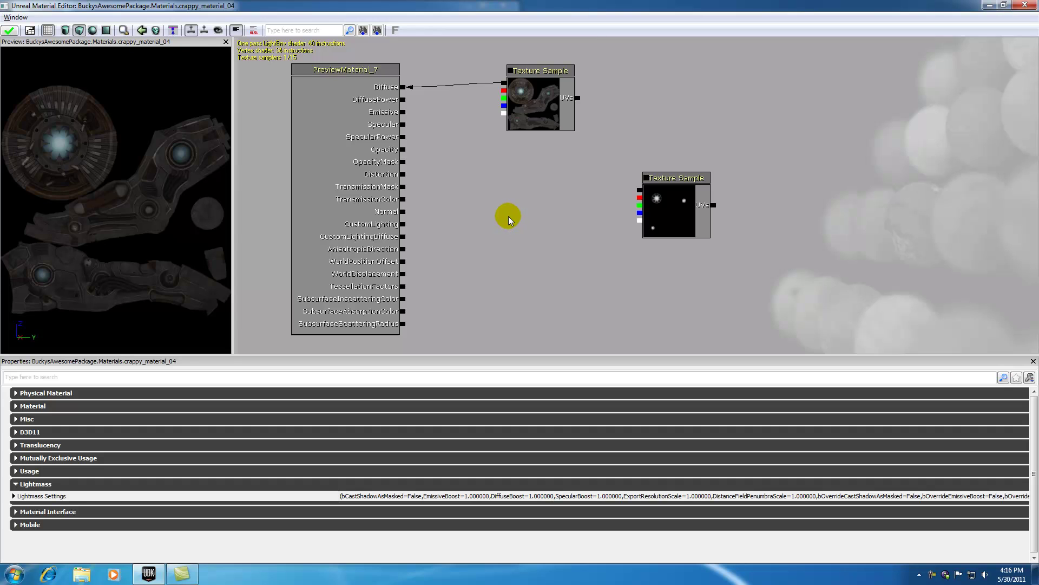
left_click(509, 216)
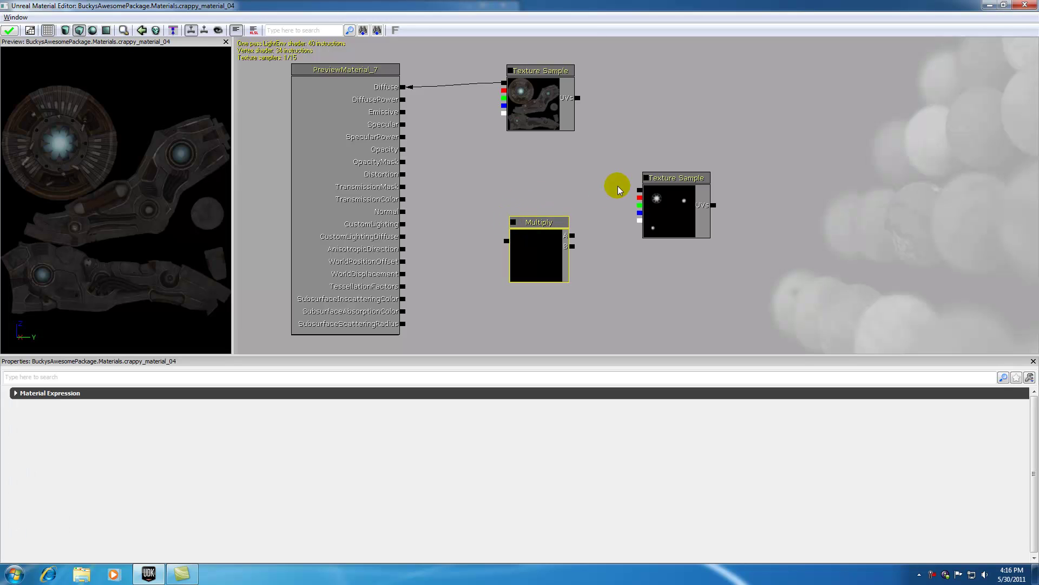
Step: Arrange the nodes, wire Multiply's output to Emissive and the emissive texture into Multiply's B
left_click(674, 182)
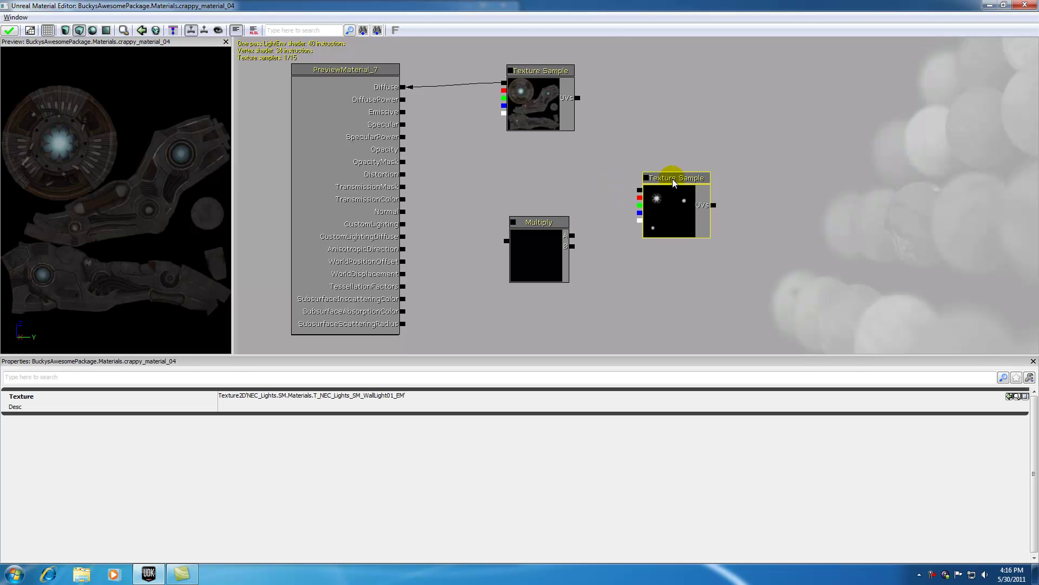
left_click_drag(674, 182, 657, 255)
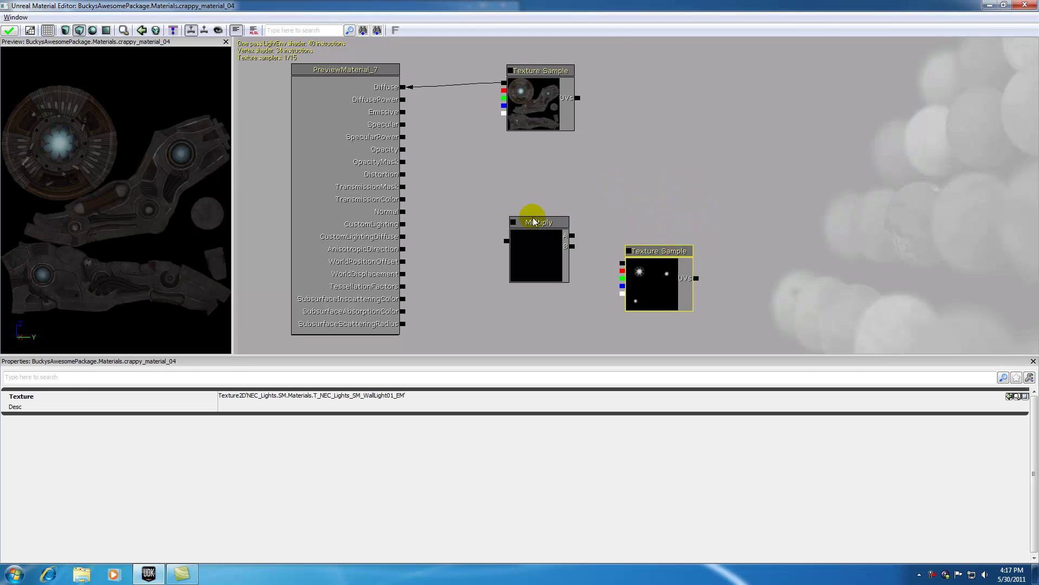
left_click_drag(533, 221, 532, 206)
left_click(645, 251)
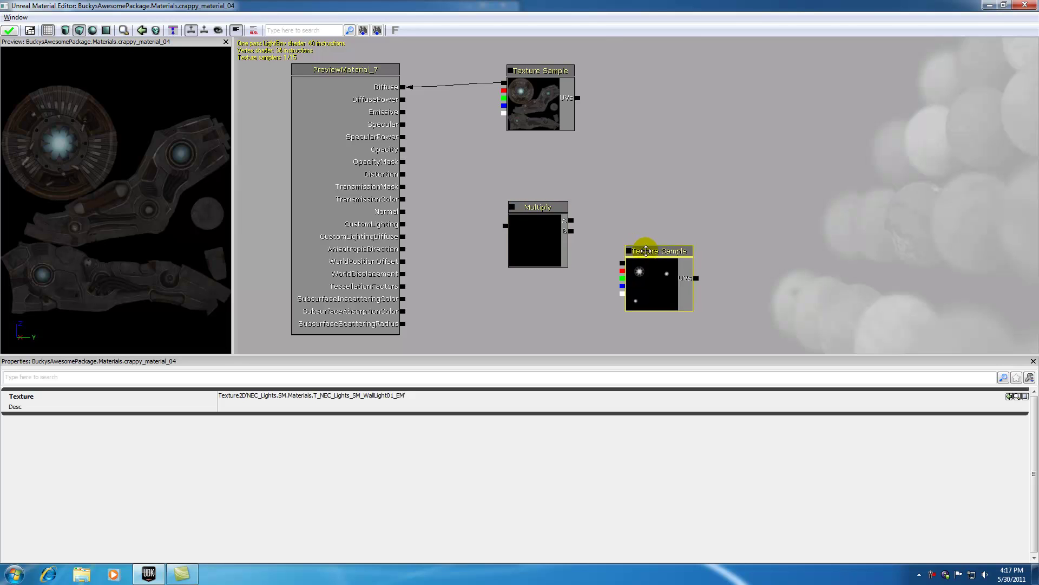
left_click_drag(646, 250, 635, 244)
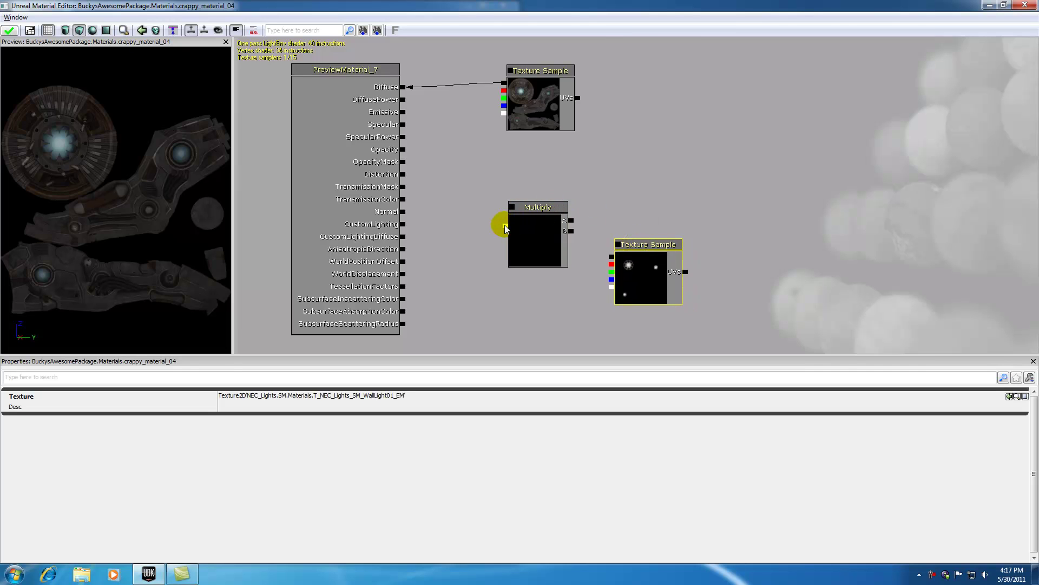
left_click_drag(505, 225, 404, 110)
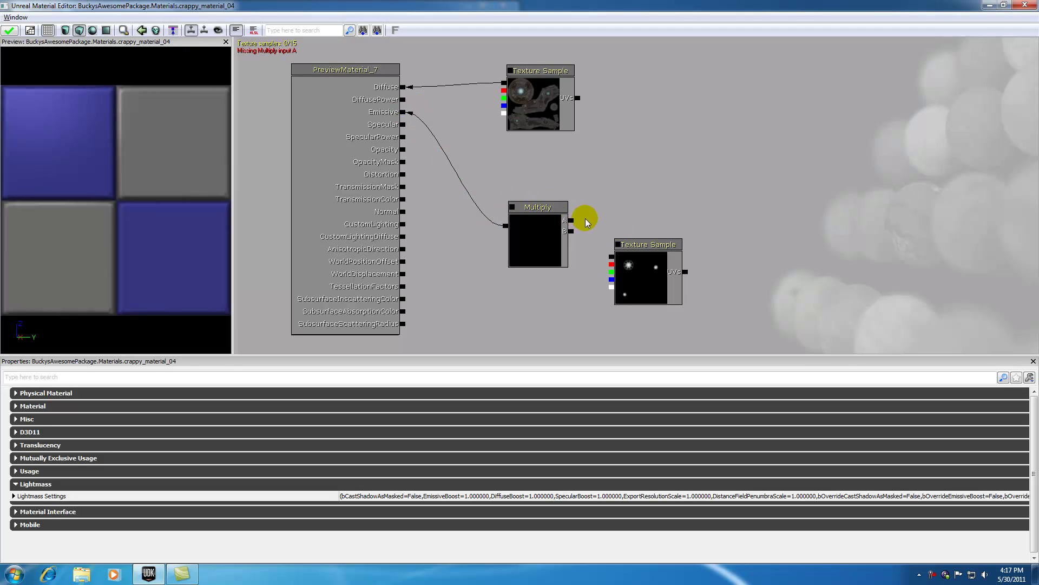
left_click_drag(611, 257, 571, 236)
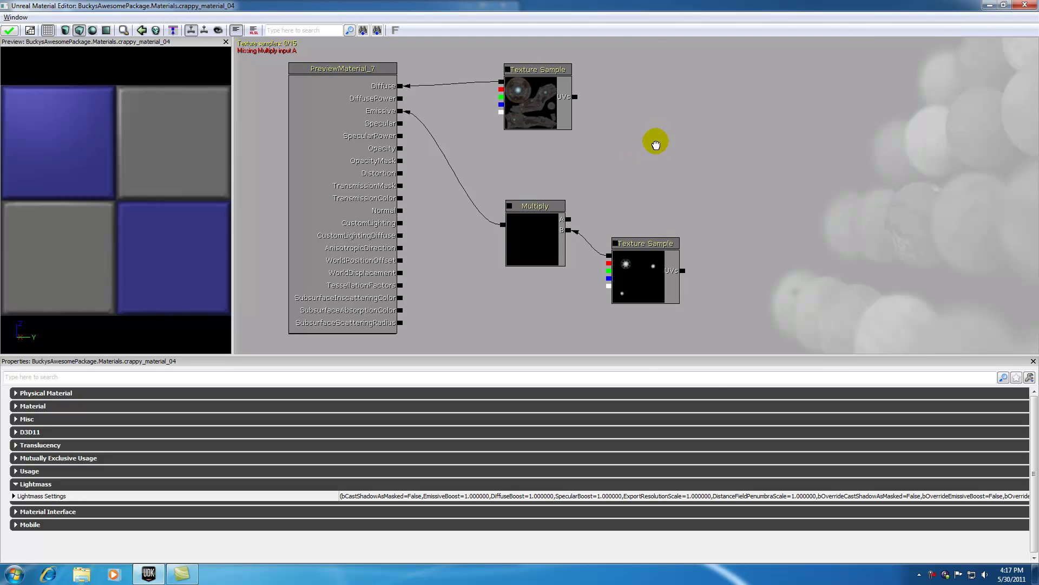
Step: Add a Constant3Vector with R, G, B at 0 and wire it into Multiply's A input
right_click(630, 125)
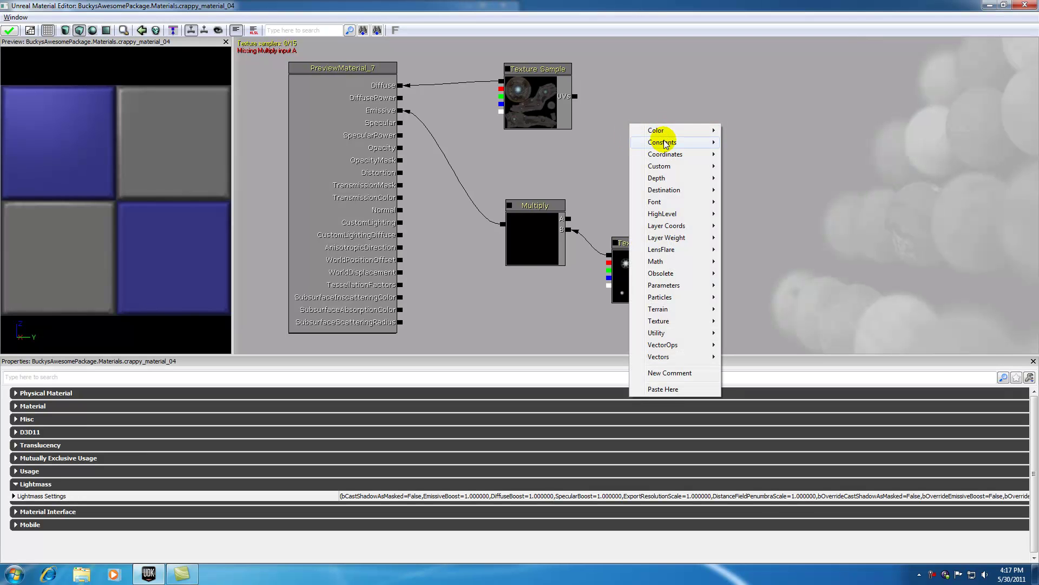
mouse_move(661, 142)
left_click(790, 166)
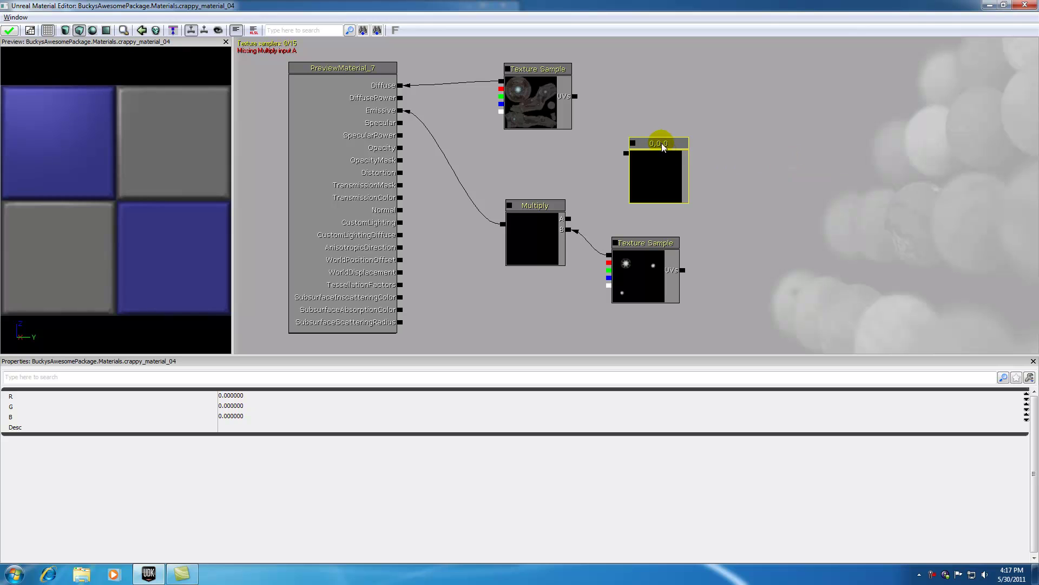
left_click(222, 393)
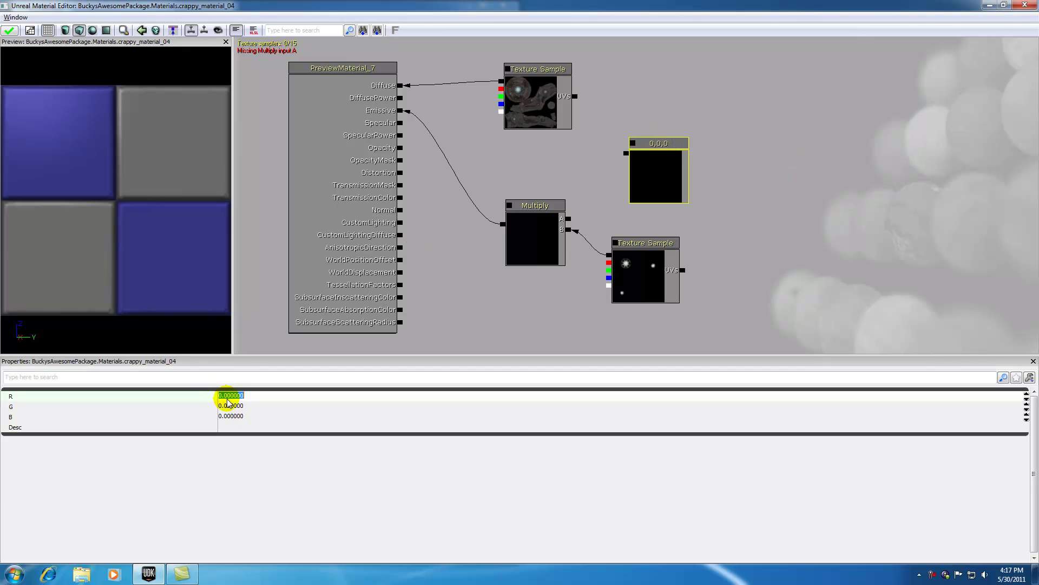
left_click(228, 405)
left_click(227, 416)
left_click_drag(647, 148, 572, 224)
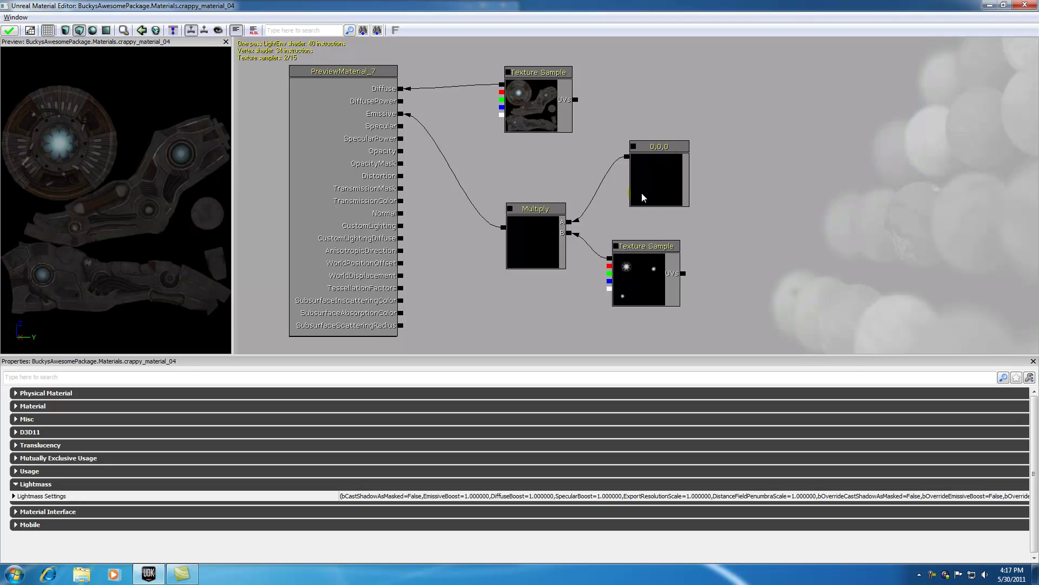
Step: Shift the 0,0,0 Constant3Vector node slightly left
left_click(642, 147)
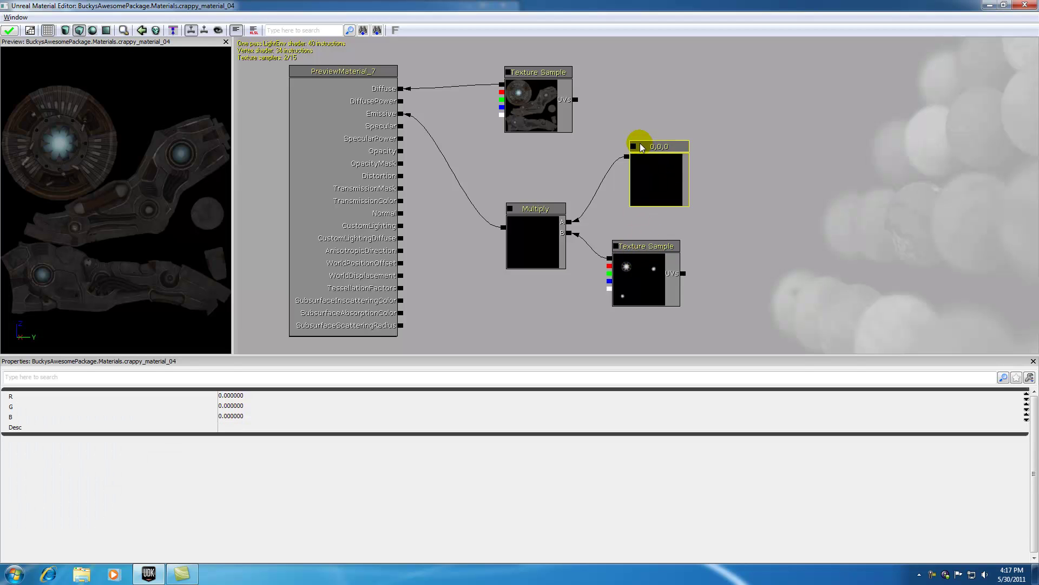
left_click_drag(647, 146, 618, 152)
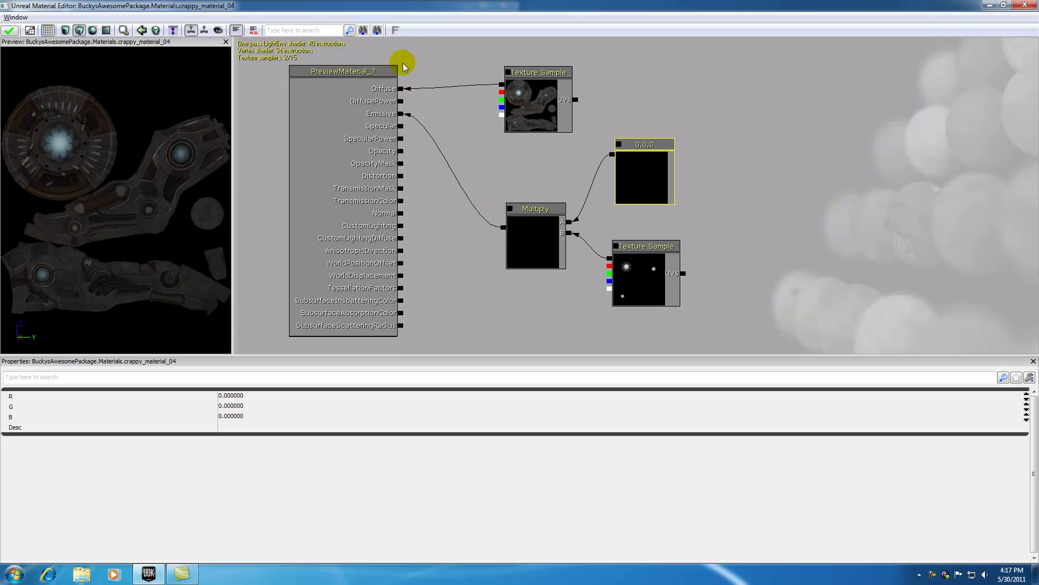
left_click(631, 249)
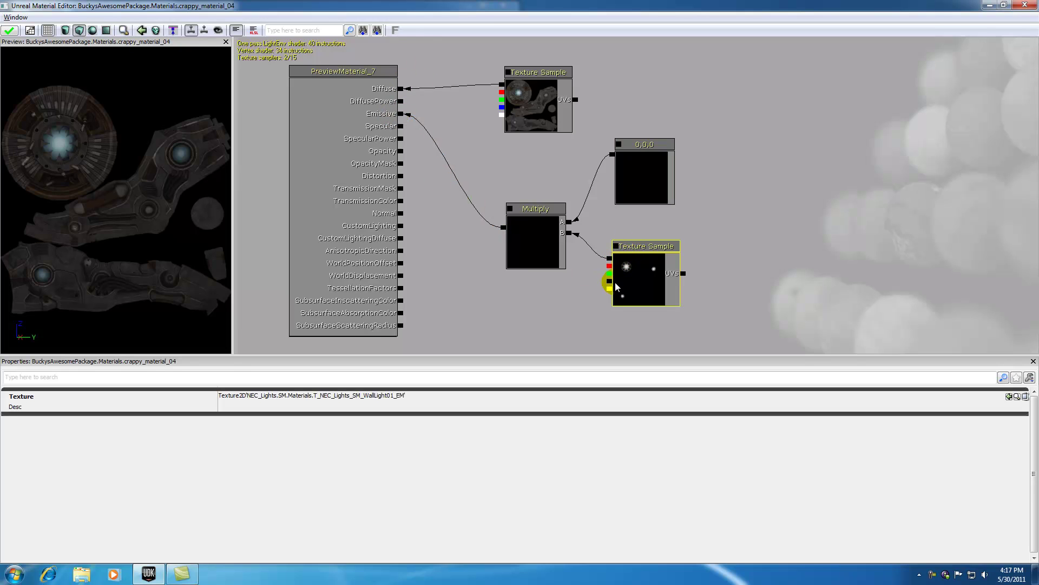
left_click(642, 145)
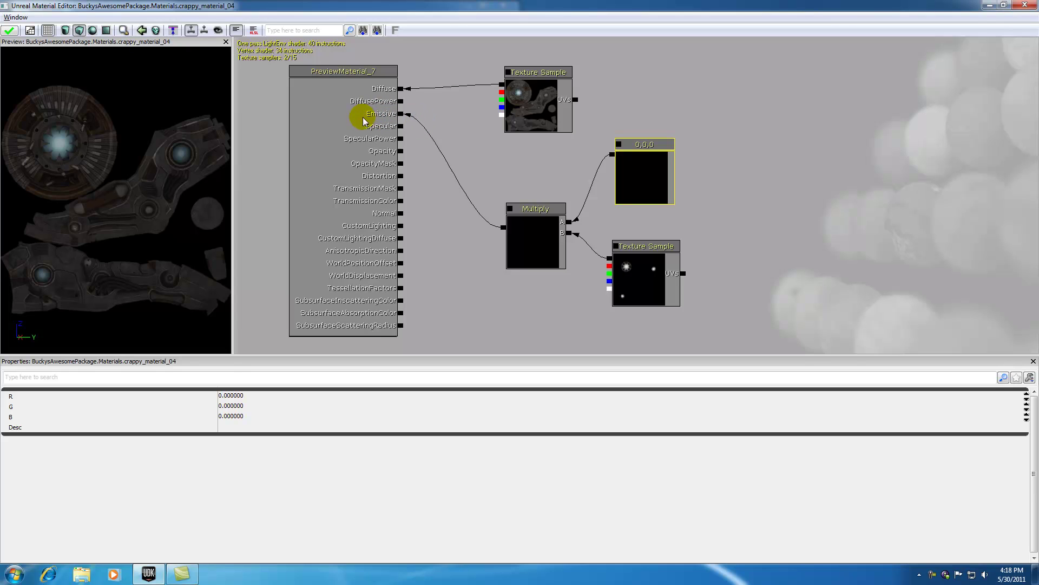
Step: Break and reconnect the Multiply output to the Emissive input
left_click(504, 228, "alt")
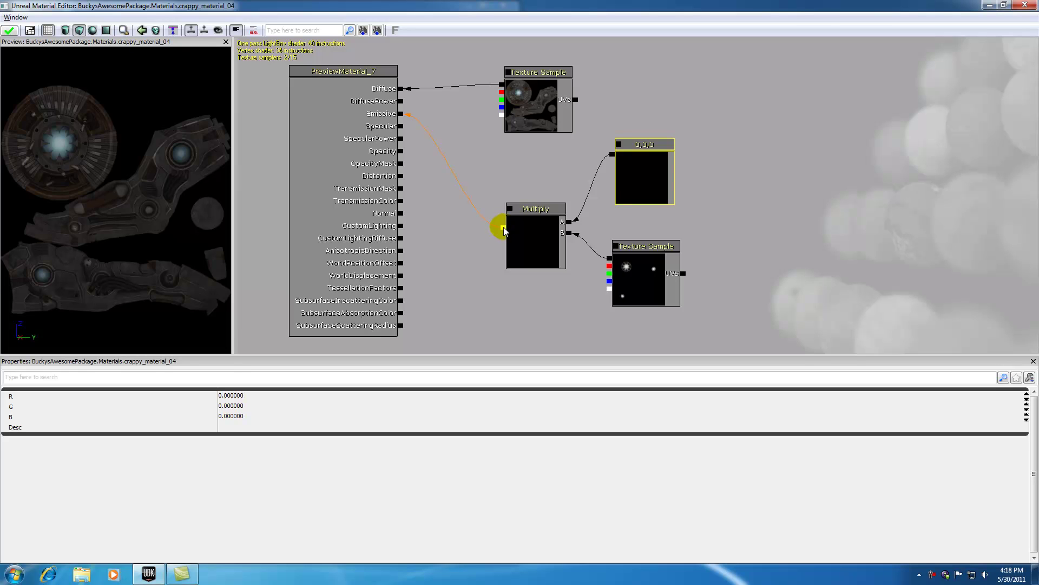
left_click_drag(503, 227, 401, 114)
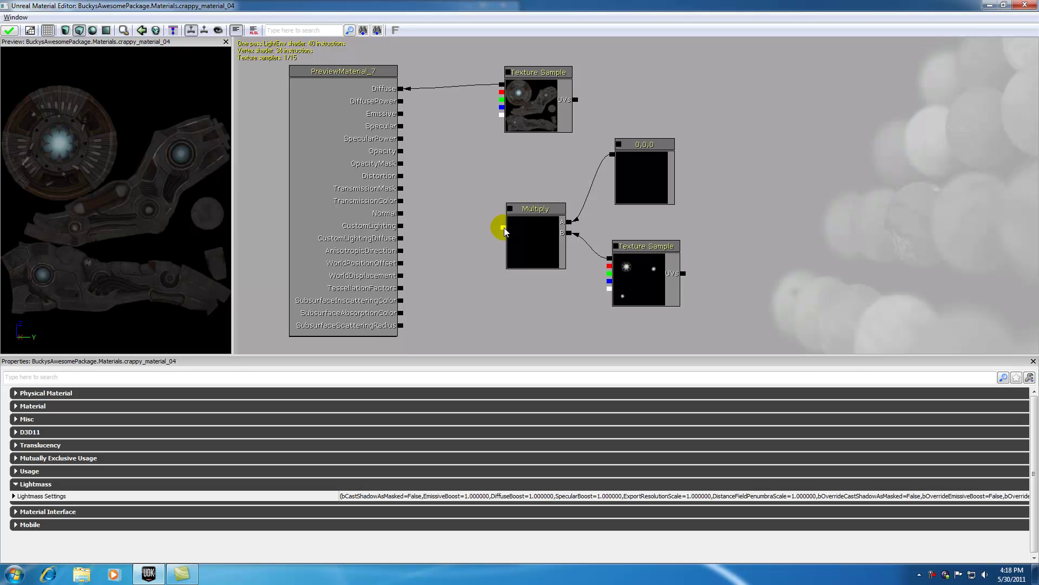
left_click_drag(503, 228, 402, 113)
left_click(648, 144)
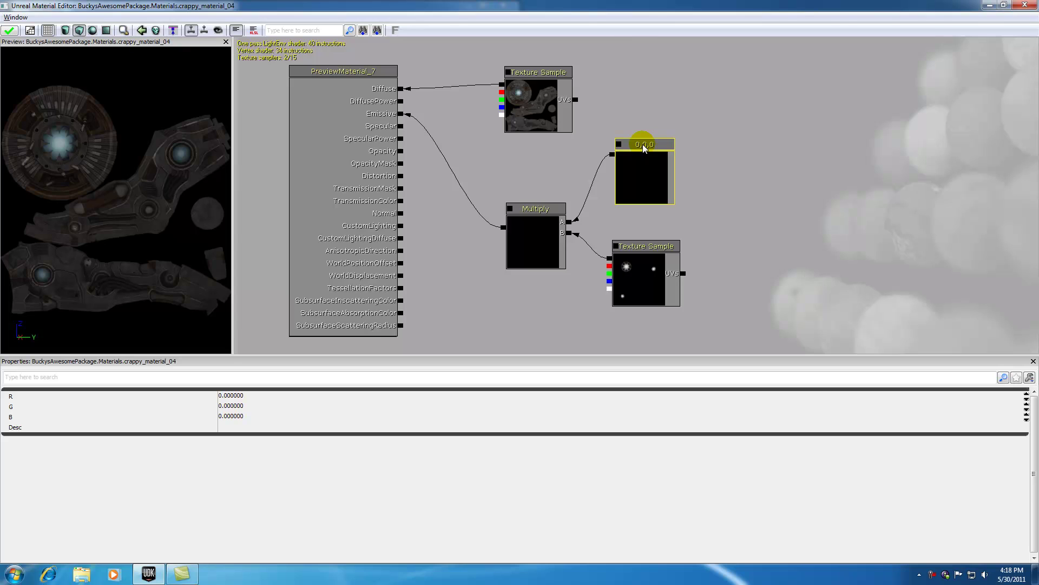
Step: Set the Constant3Vector's R, G and B each to 1 for a white glow
left_click(232, 396)
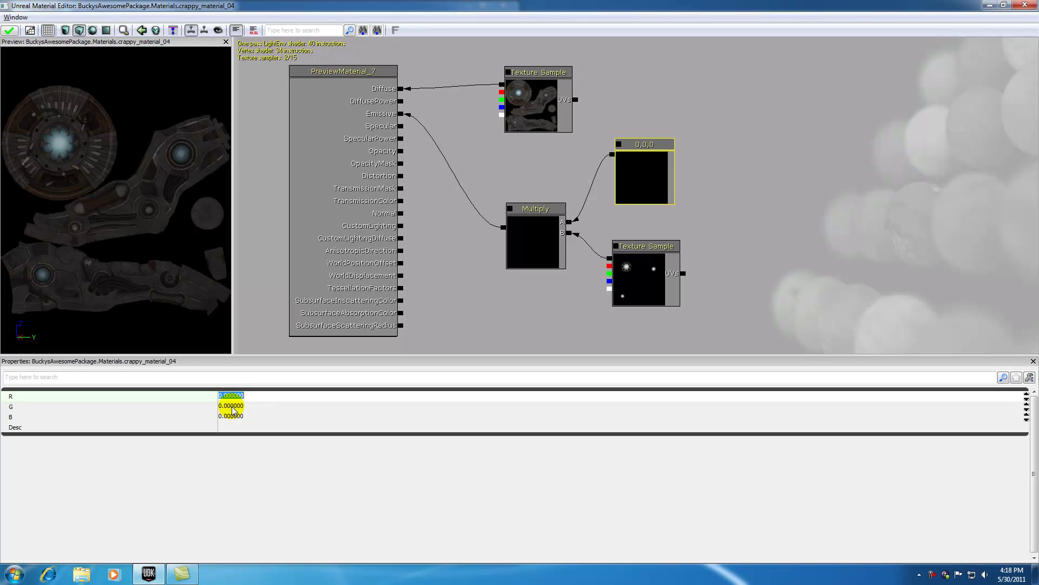
type("1")
left_click(232, 406)
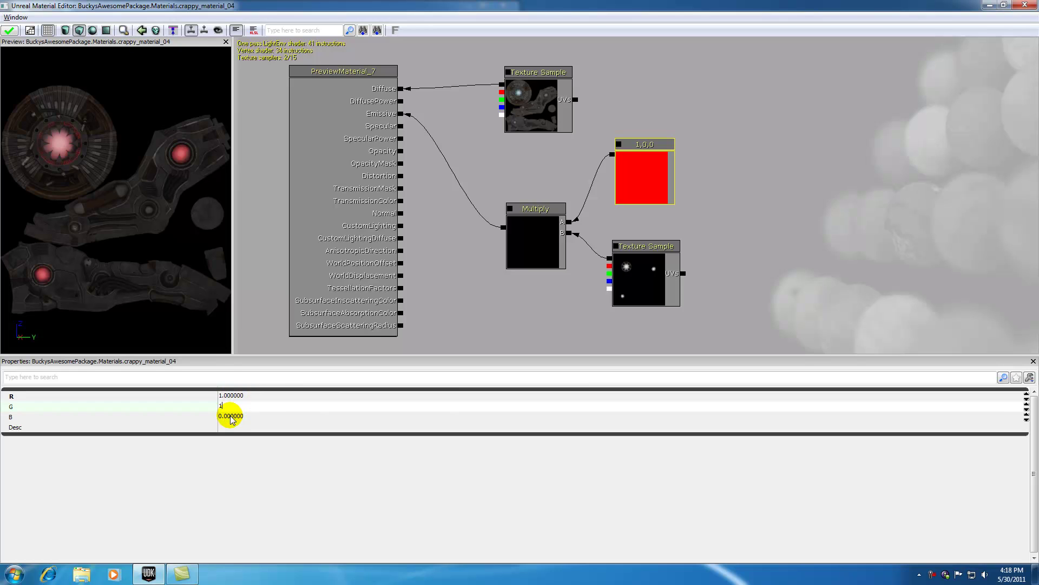
type("1")
left_click(232, 417)
type("1")
left_click(244, 405)
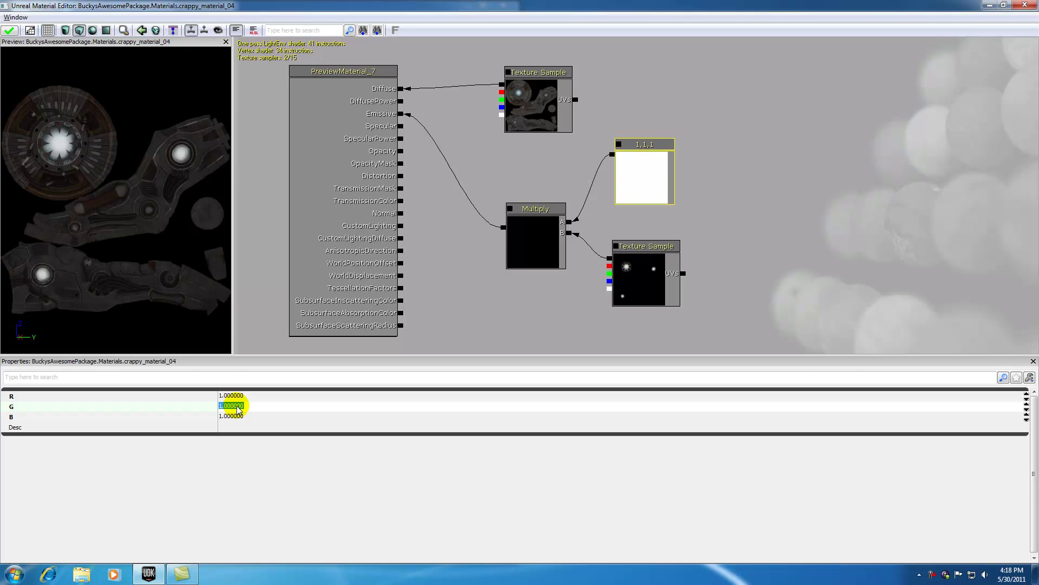
Step: Change the constant's G to 800 and B to 200, making it 1,800,200
type("800")
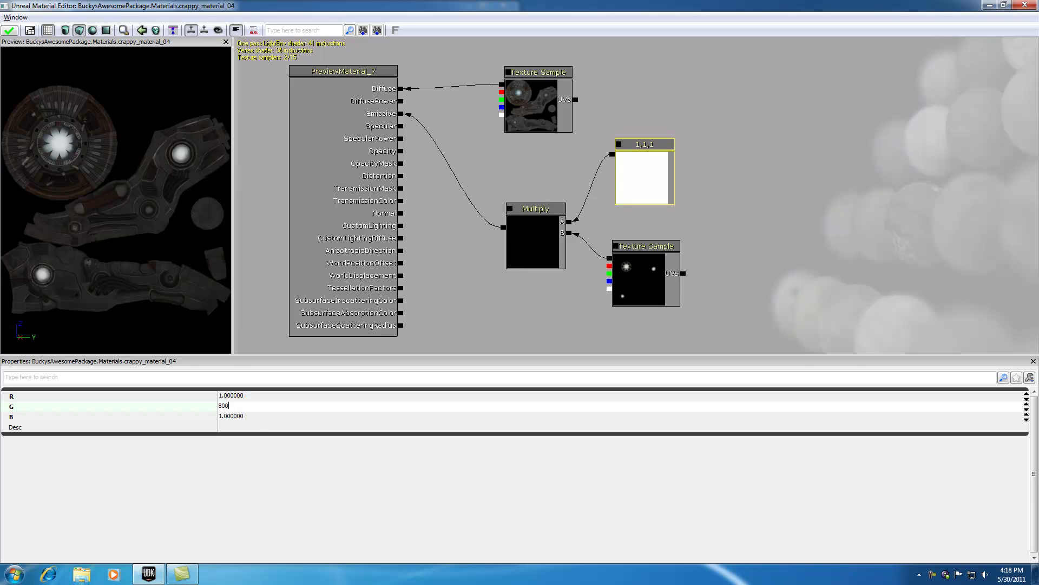
left_click(251, 418)
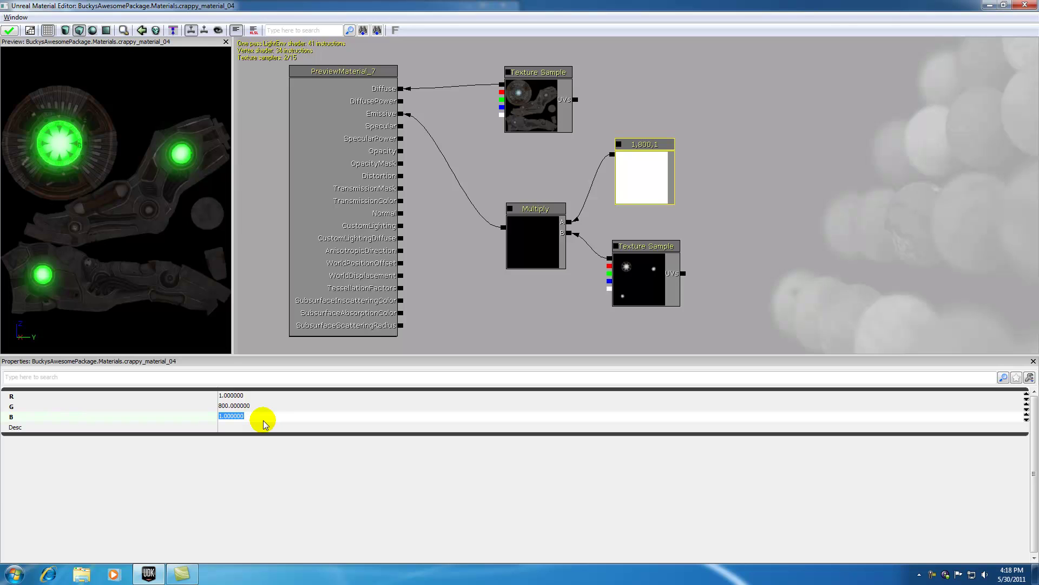
type("200")
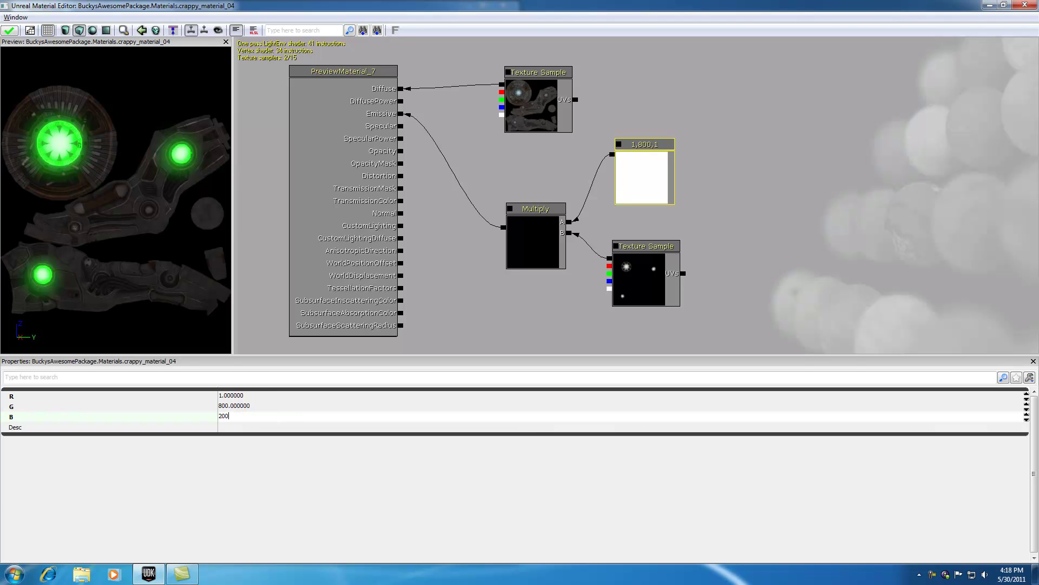
left_click(248, 395)
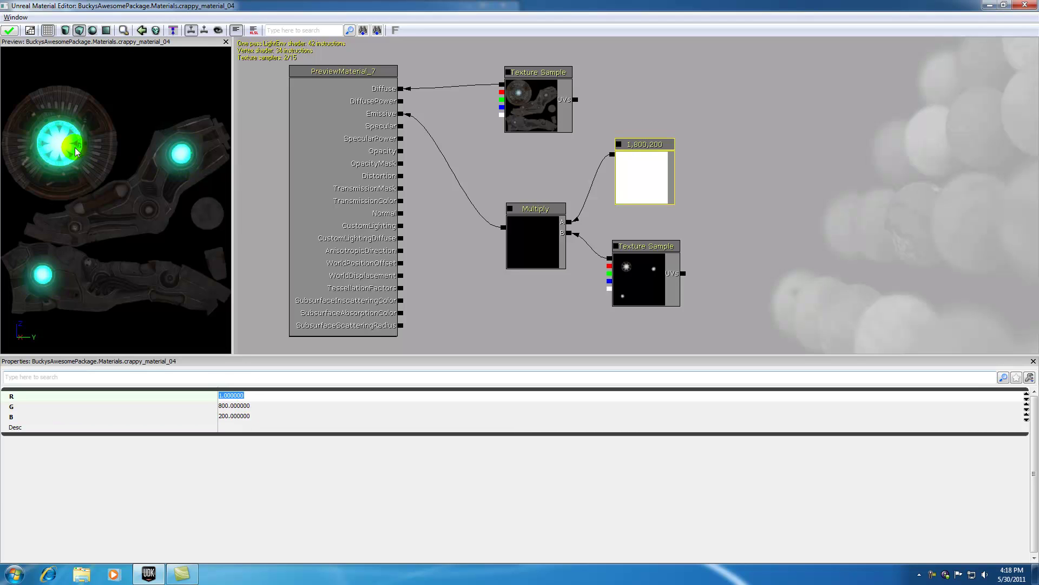
left_click(232, 184)
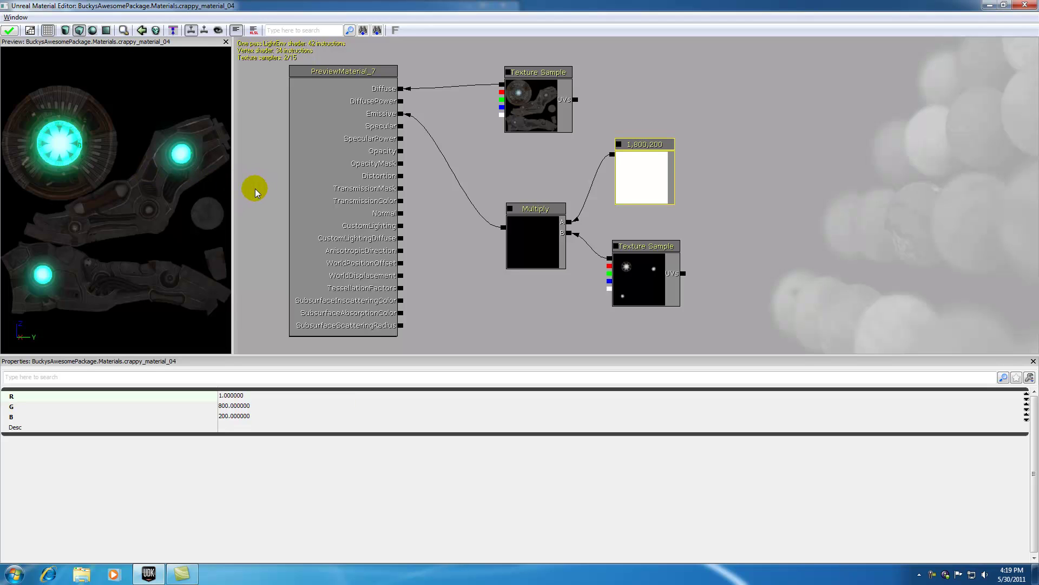
left_click(610, 266)
left_click(624, 166)
left_click(630, 145)
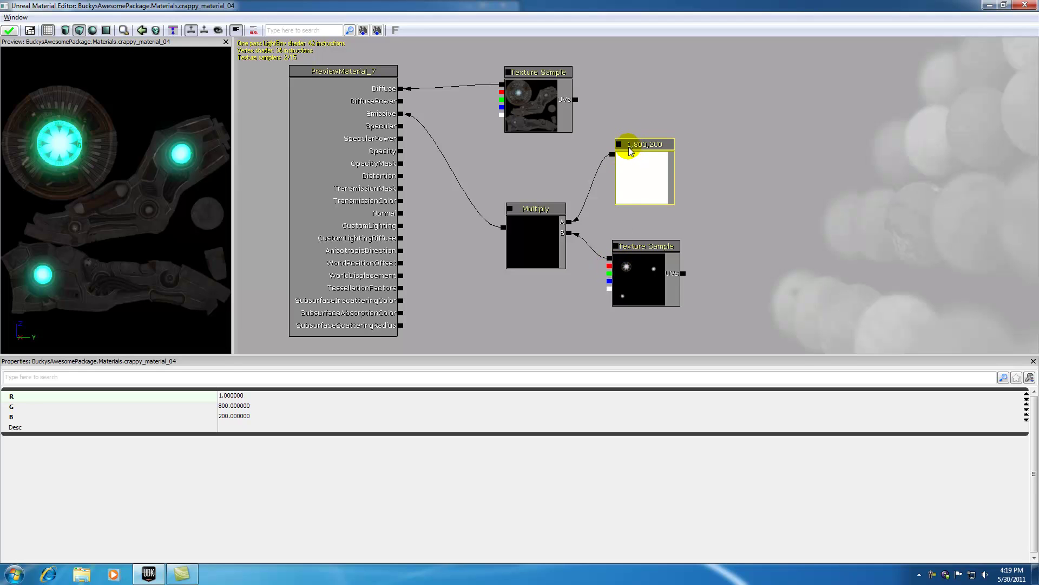